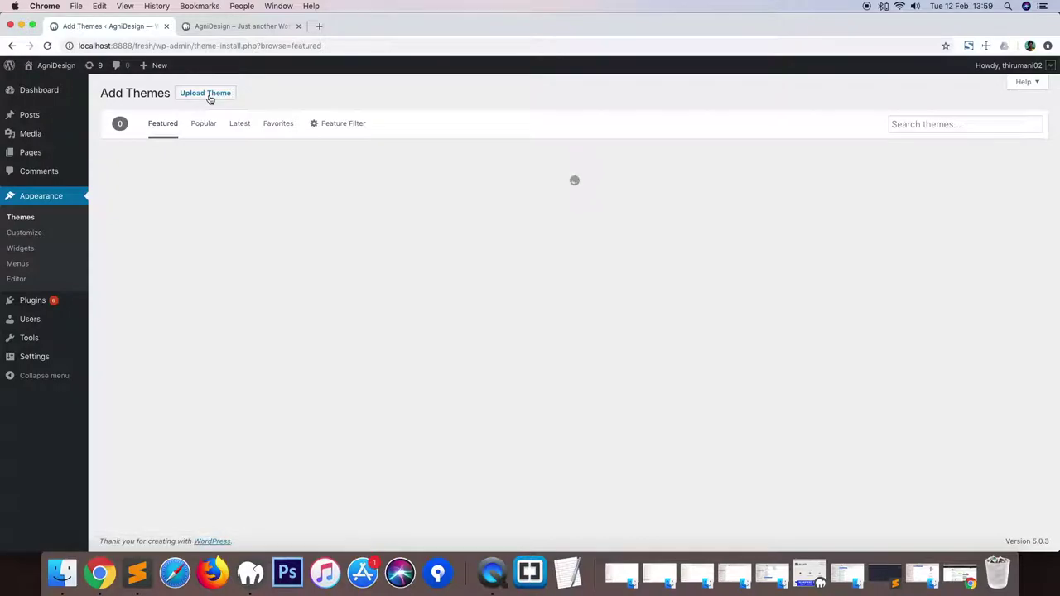
# Upload the merino.zip theme file from the merino_template folder, then install and activate the theme.
pyautogui.click(220, 95)
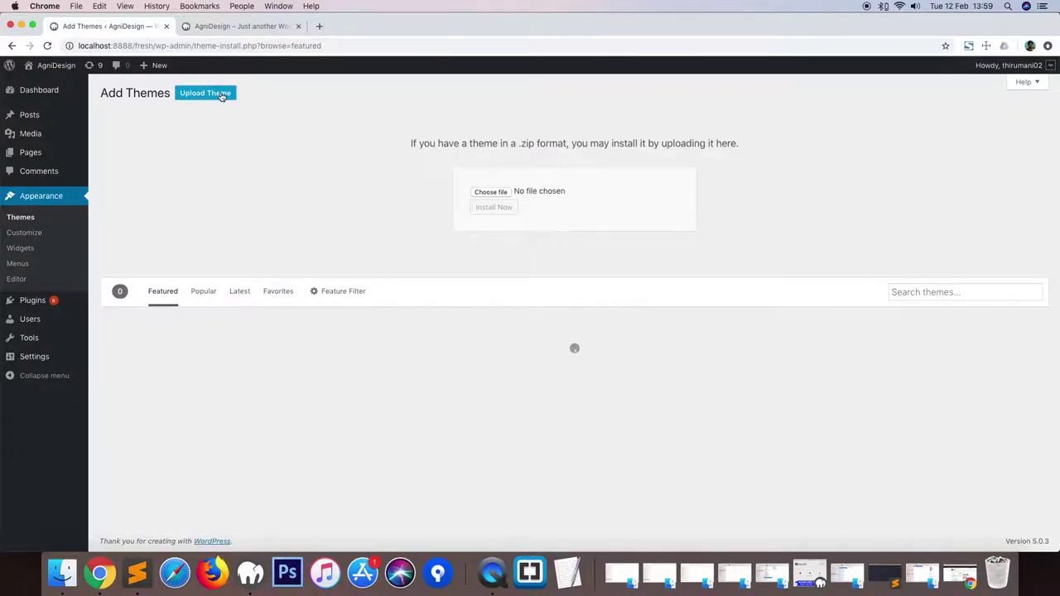
pyautogui.click(927, 582)
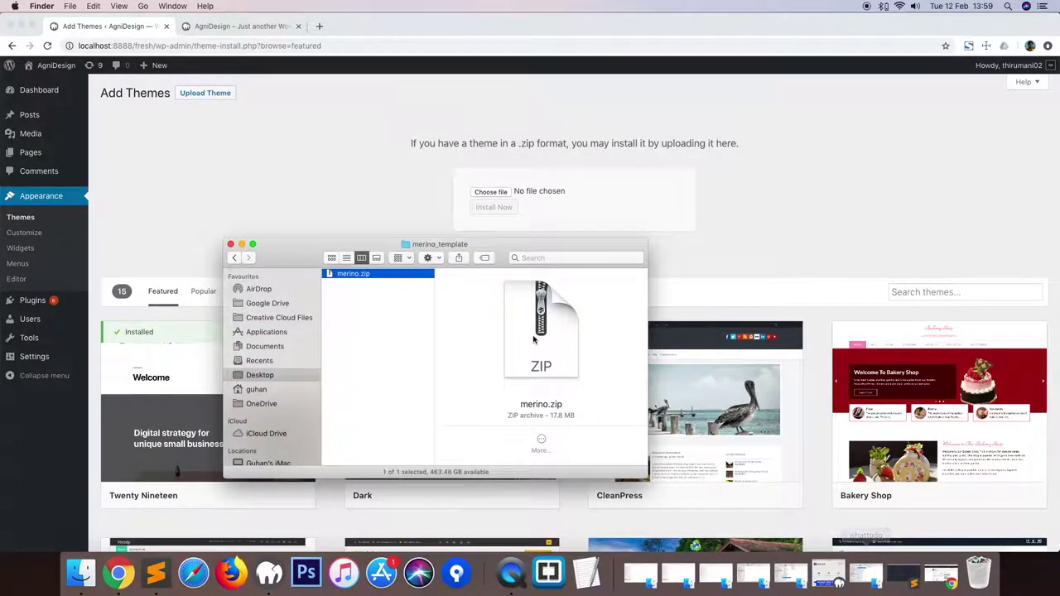
pyautogui.moveTo(355, 273); pyautogui.dragTo(486, 200)
pyautogui.click(480, 210)
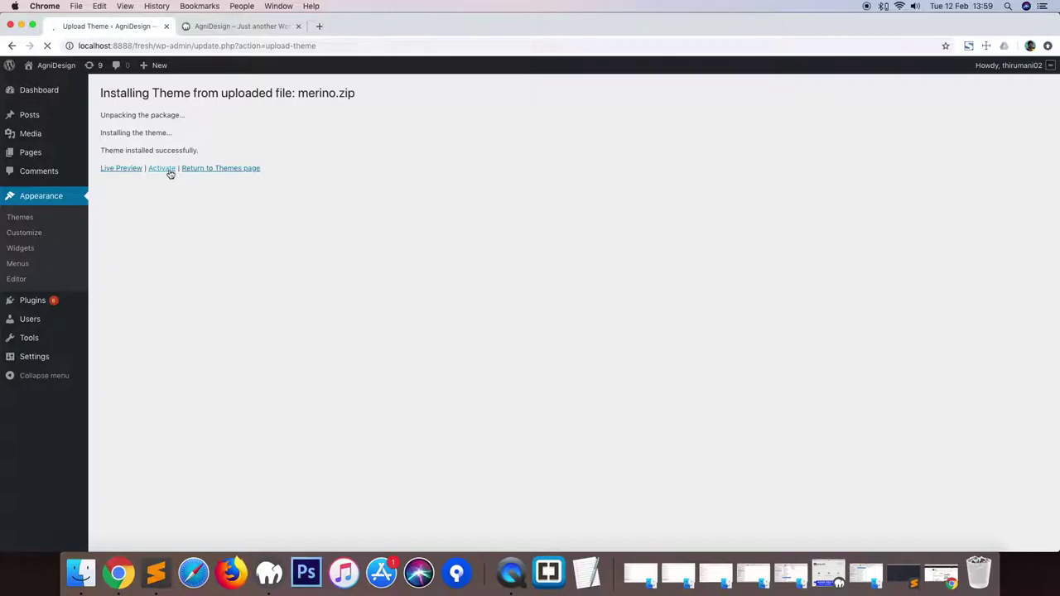
pyautogui.click(166, 169)
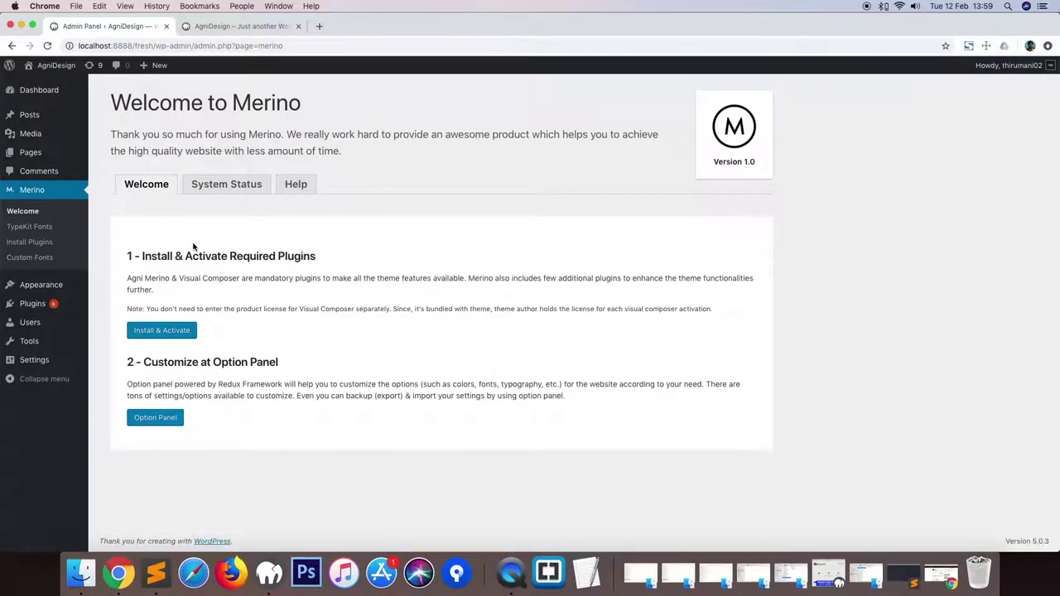
# Bulk install all the required and recommended plugins listed for the Merino theme.
pyautogui.click(180, 336)
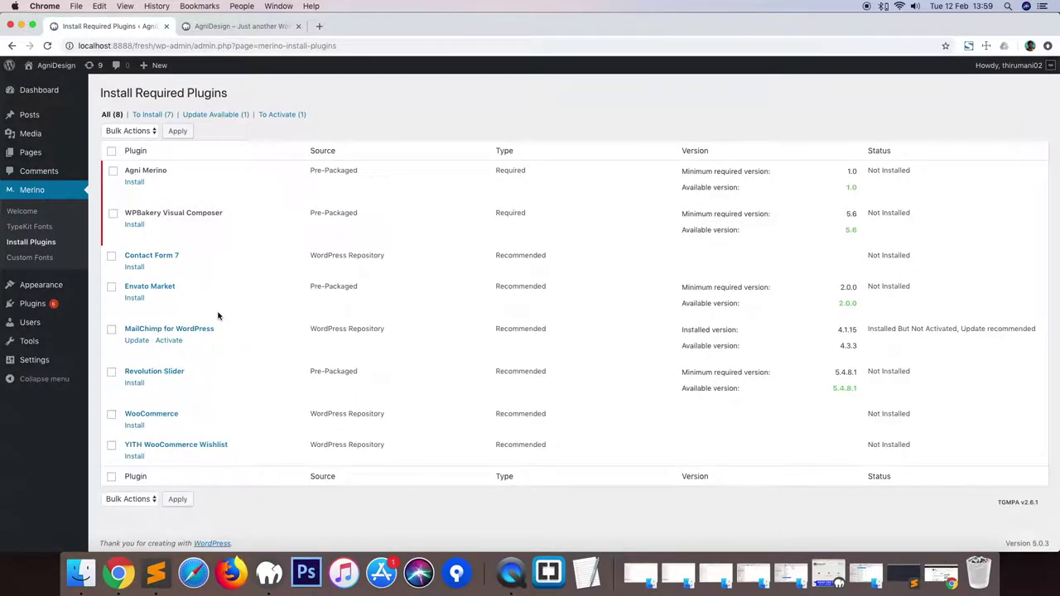
pyautogui.click(111, 151)
pyautogui.click(130, 131)
pyautogui.click(117, 141)
pyautogui.click(177, 131)
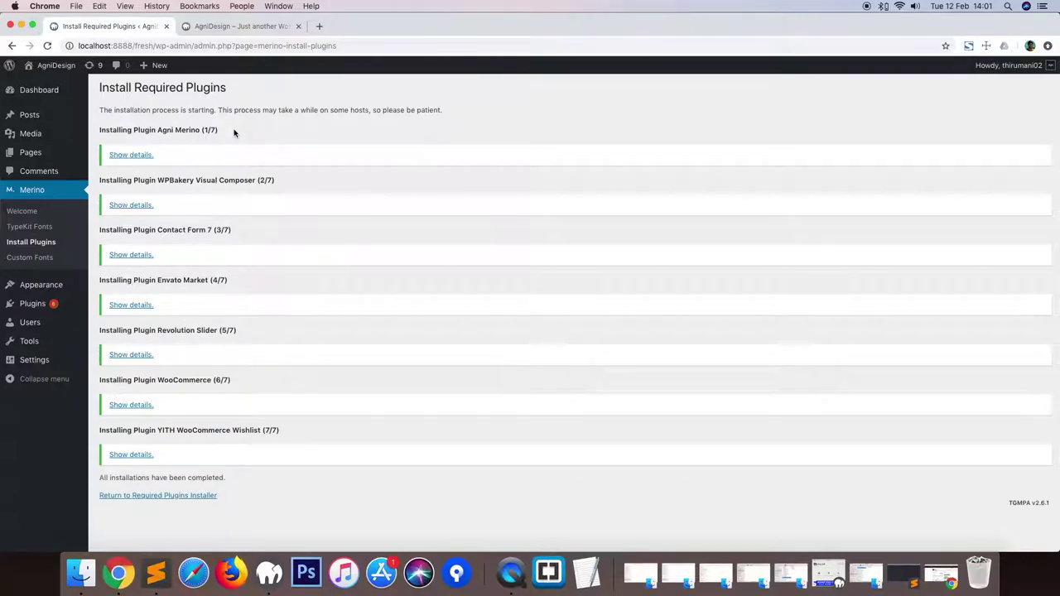
# Return to the required plugins list and bulk activate every plugin except Envato Market and Revolution Slider.
pyautogui.click(191, 494)
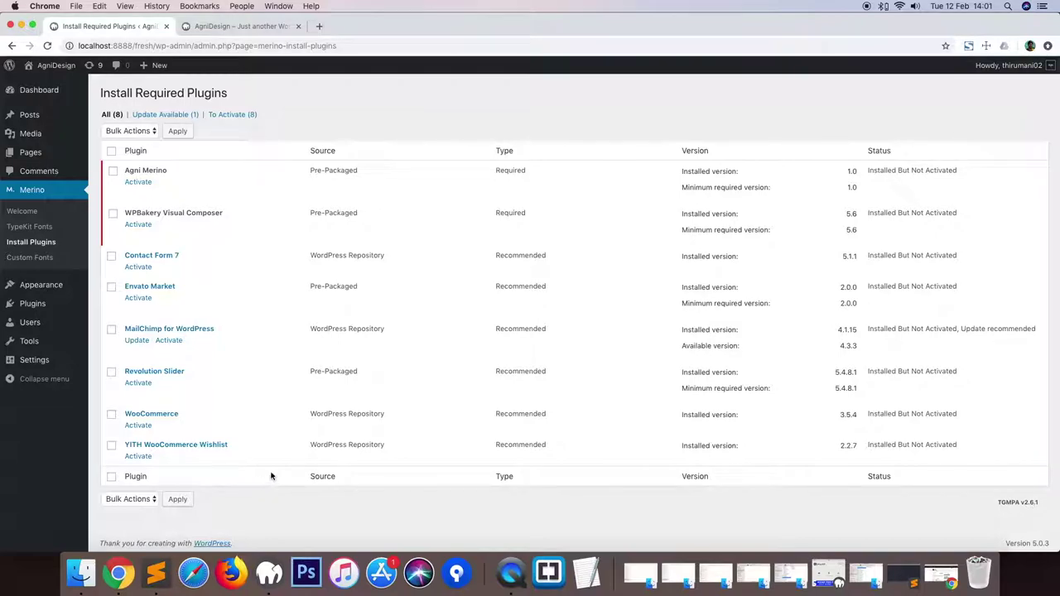
pyautogui.click(111, 151)
pyautogui.click(112, 286)
pyautogui.click(112, 372)
pyautogui.click(142, 132)
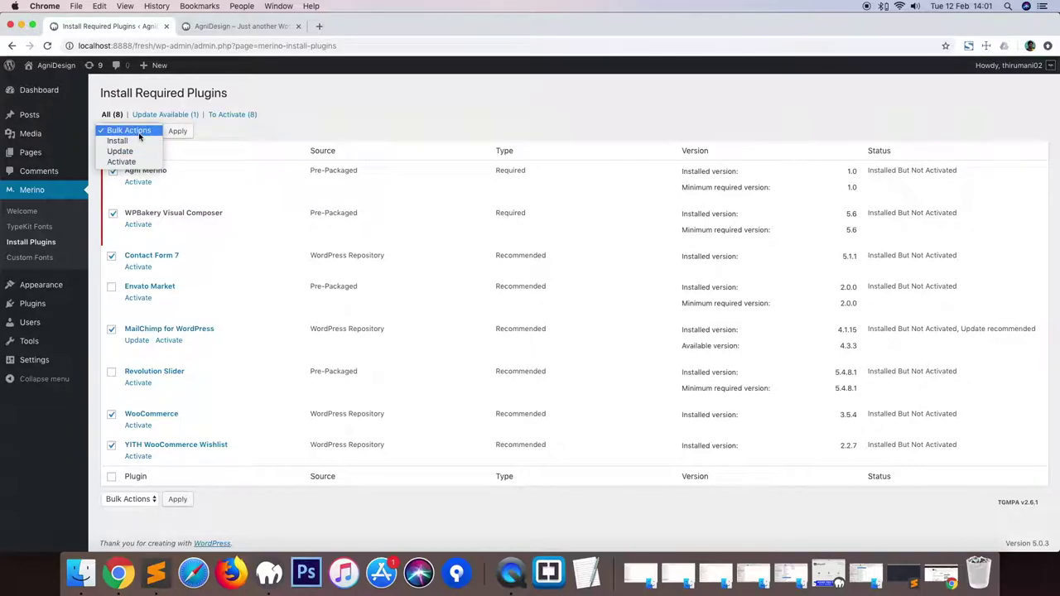
pyautogui.click(124, 161)
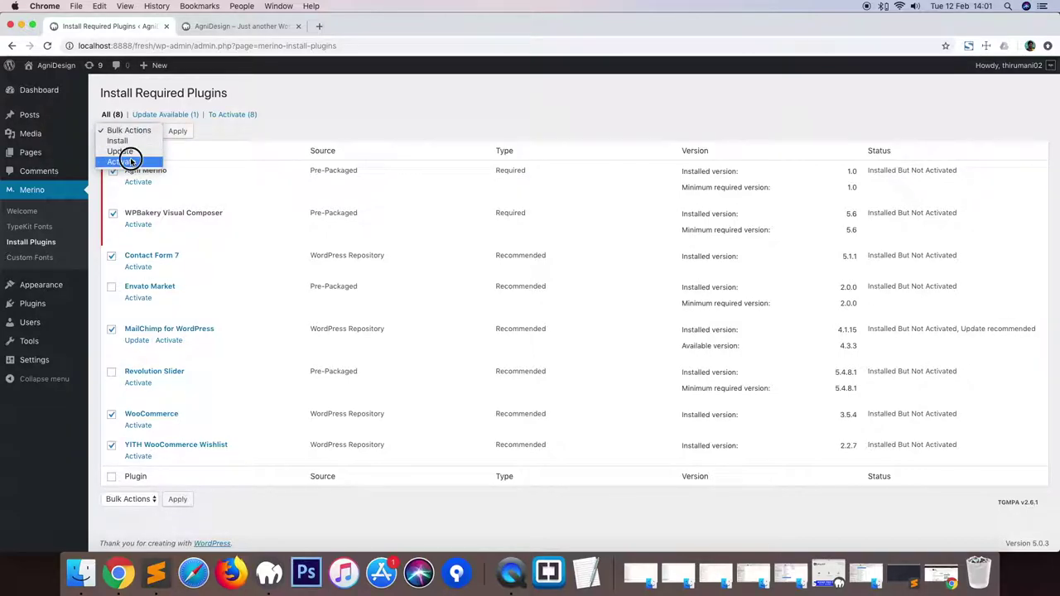
pyautogui.click(177, 132)
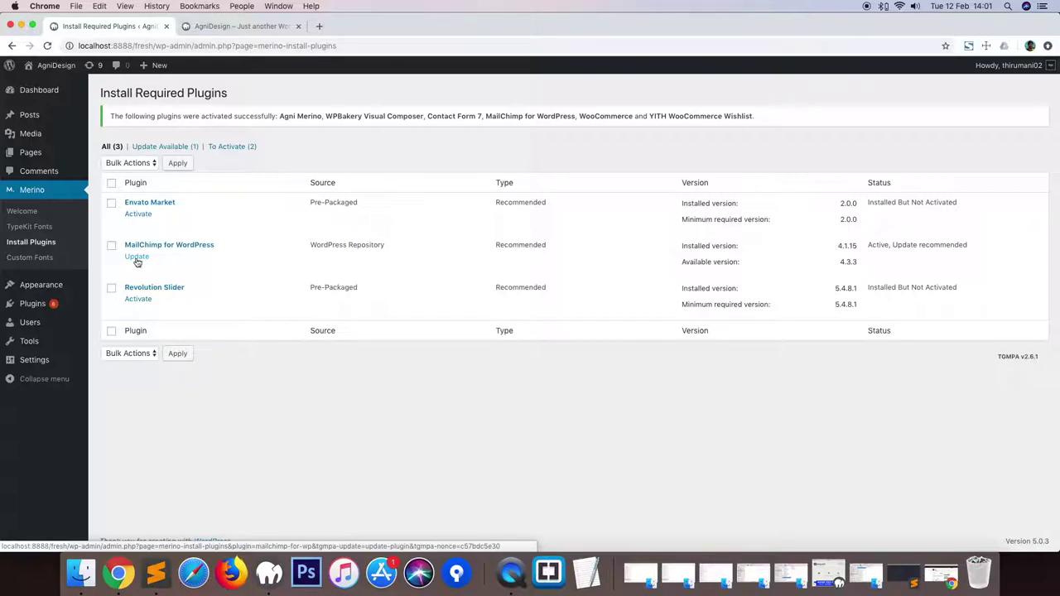
# Open the Demo Importer section of the Merino theme options and decline the anonymous usage tracking.
pyautogui.moveTo(67, 289)
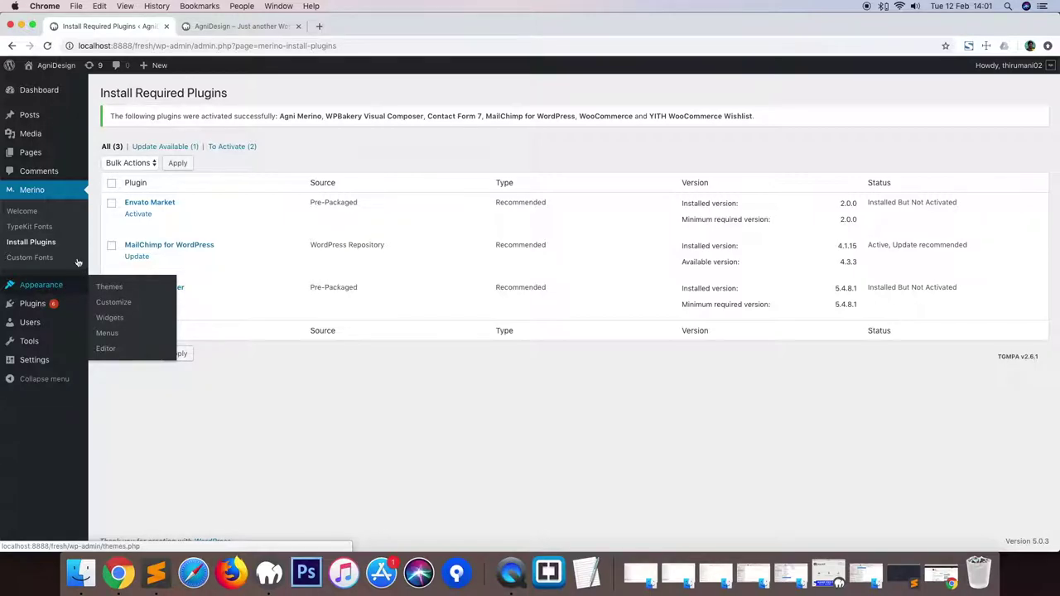
pyautogui.click(33, 212)
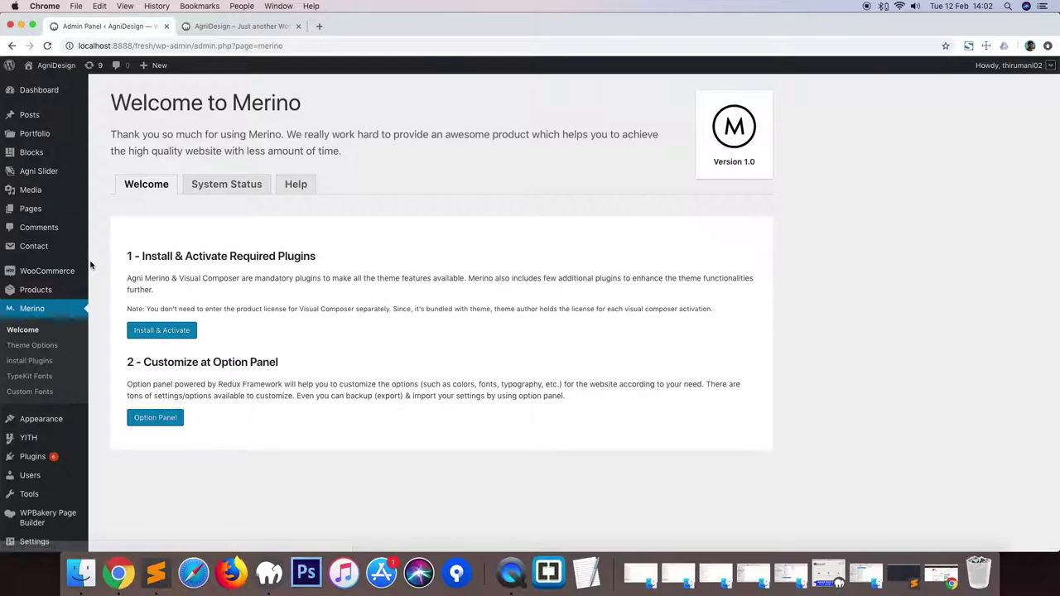
pyautogui.click(53, 346)
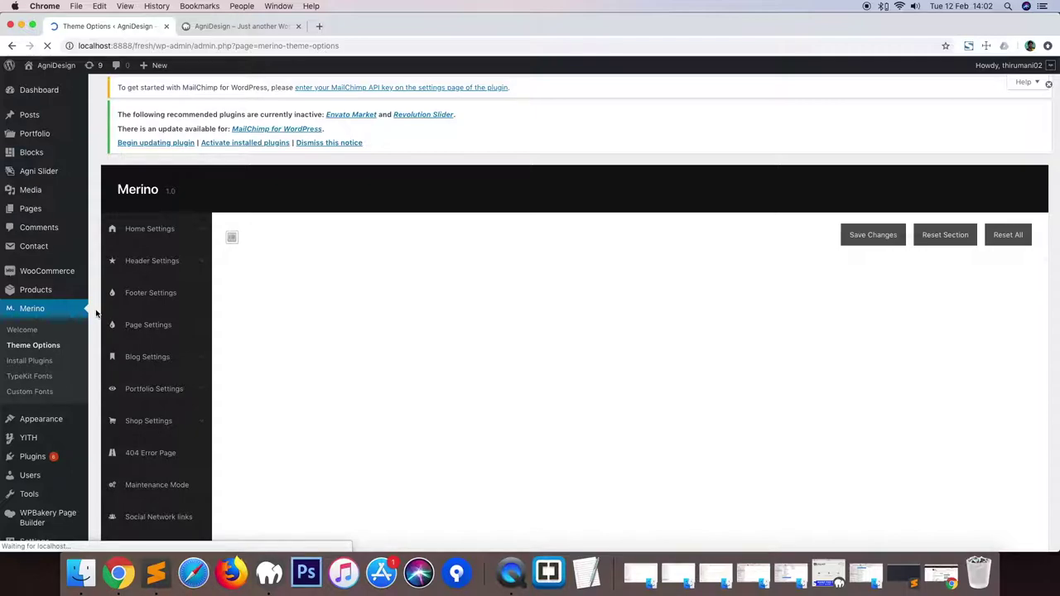
pyautogui.scroll(-5, 96, 313)
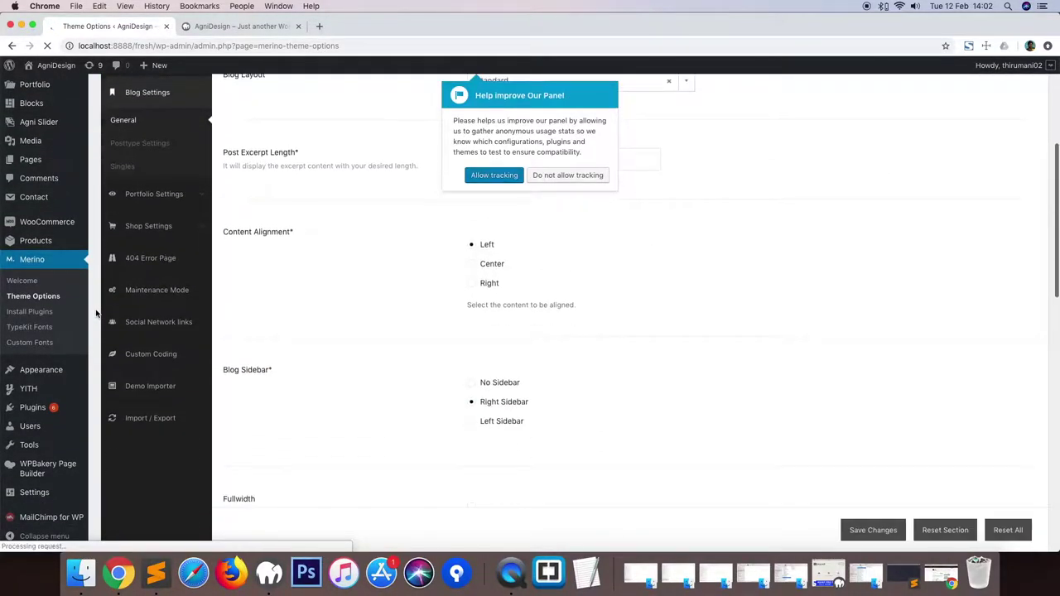
pyautogui.click(173, 396)
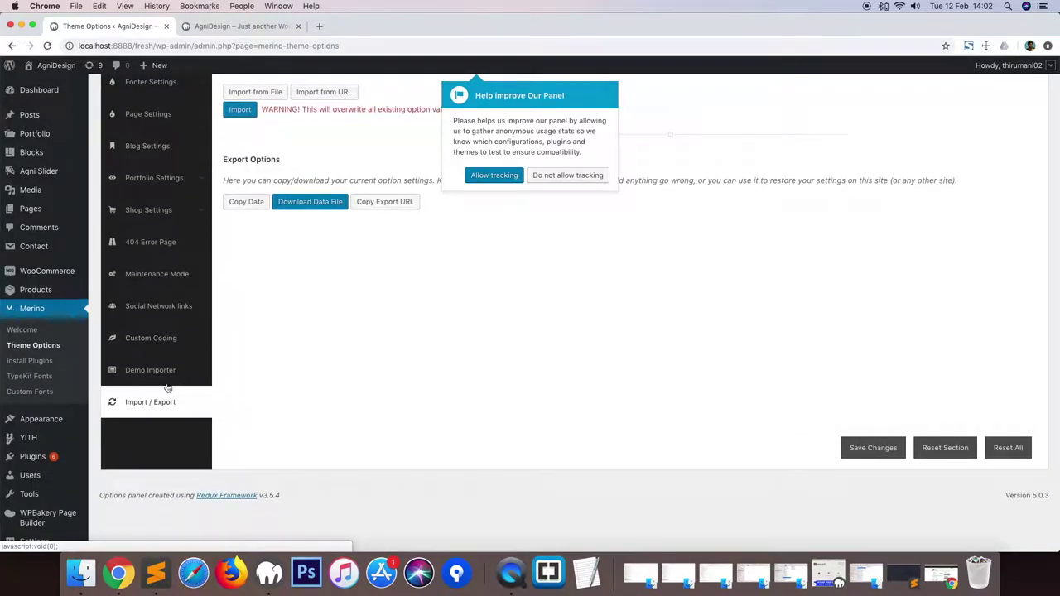
pyautogui.click(169, 373)
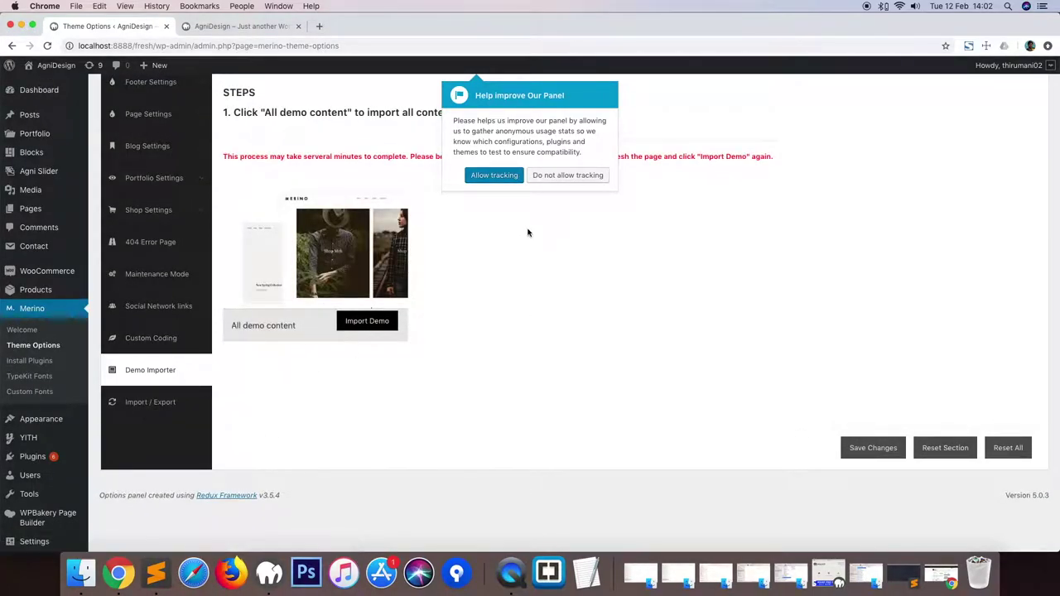
pyautogui.click(559, 176)
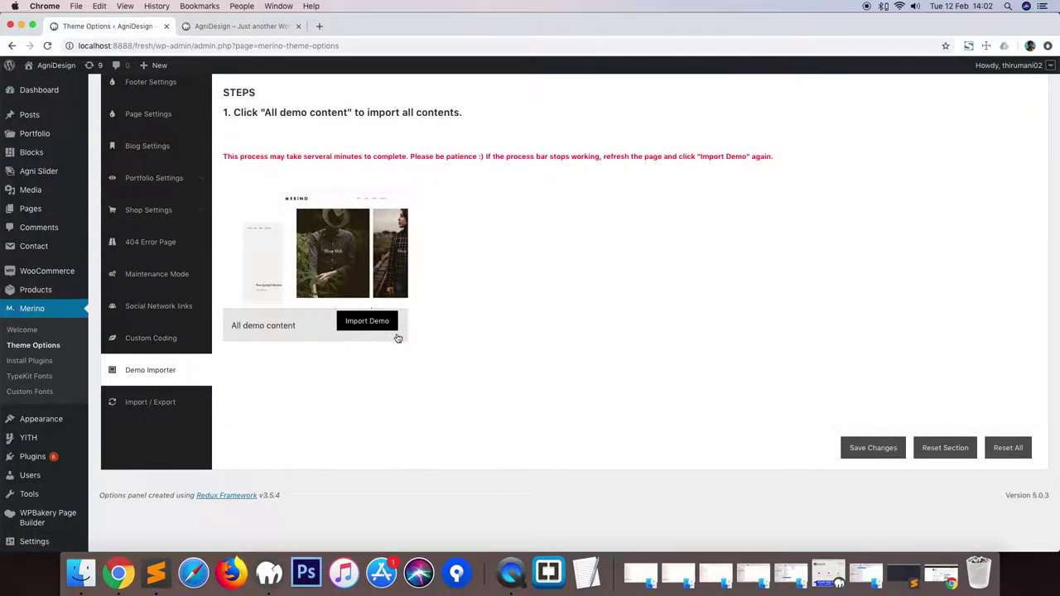
# Import the "All demo content" package and confirm the import.
pyautogui.click(395, 328)
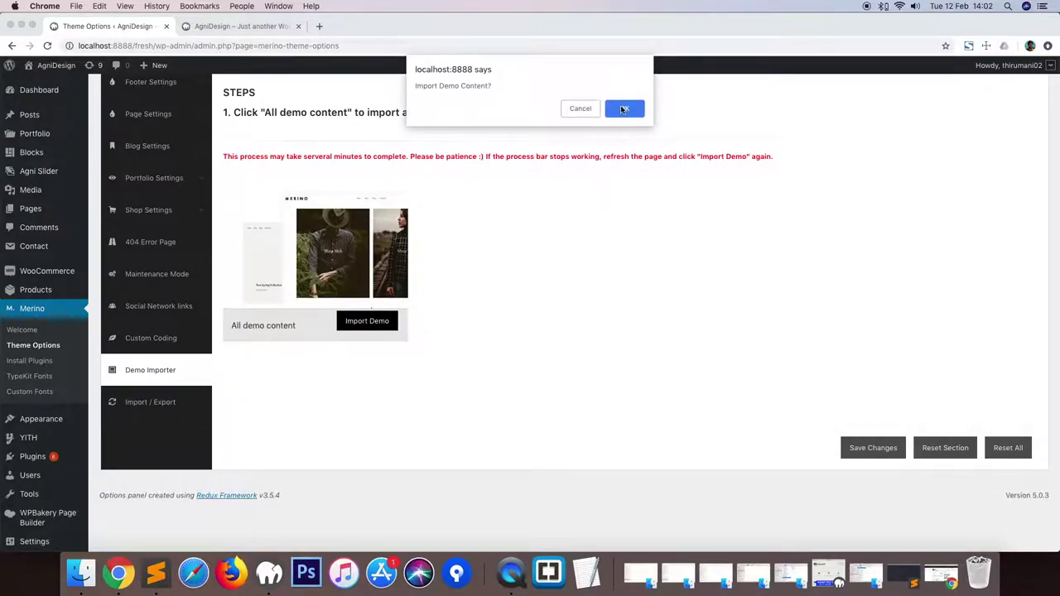
pyautogui.click(625, 108)
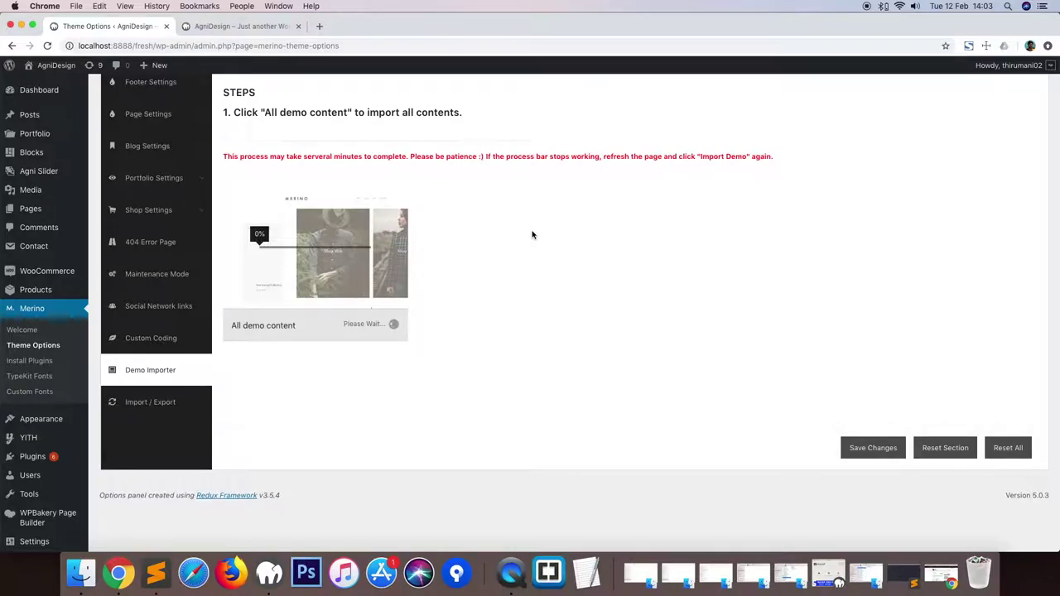
pyautogui.scroll(-2, 533, 235)
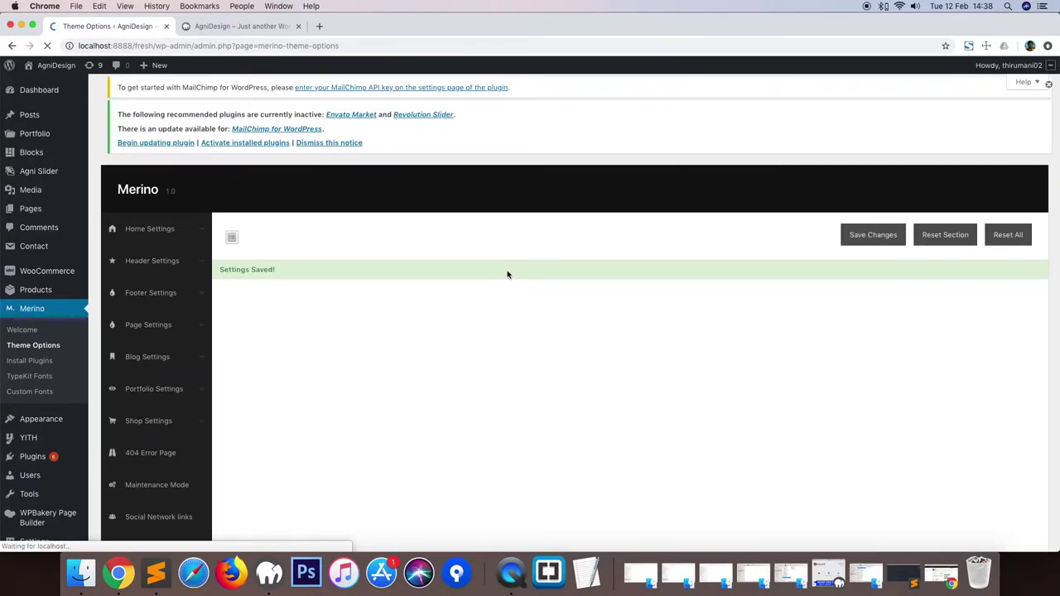
# Reload the AgniDesign site's front page and look through the imported demo homepage.
pyautogui.click(269, 29)
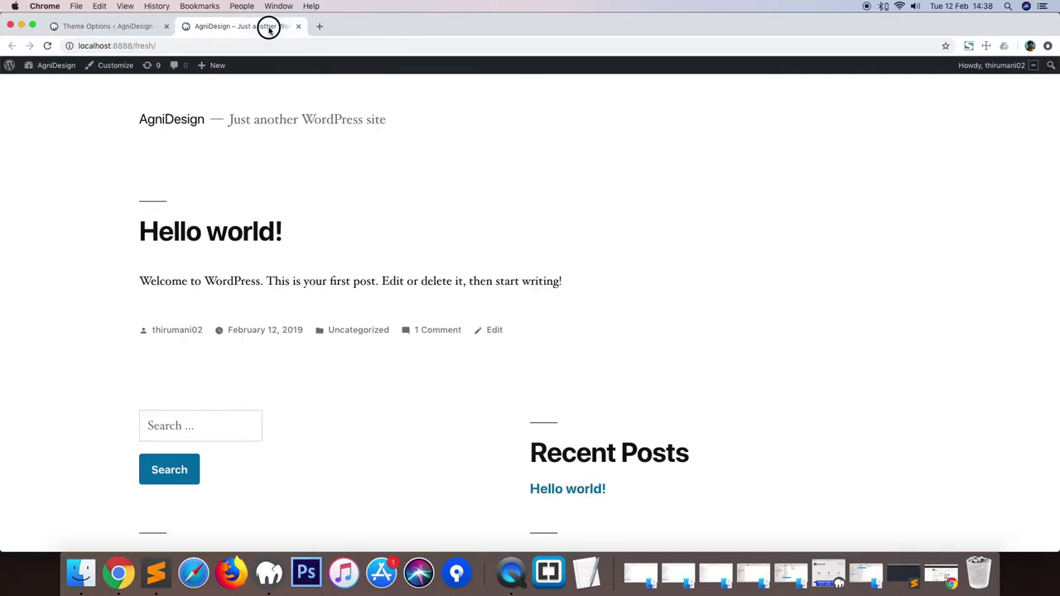
pyautogui.click(47, 45)
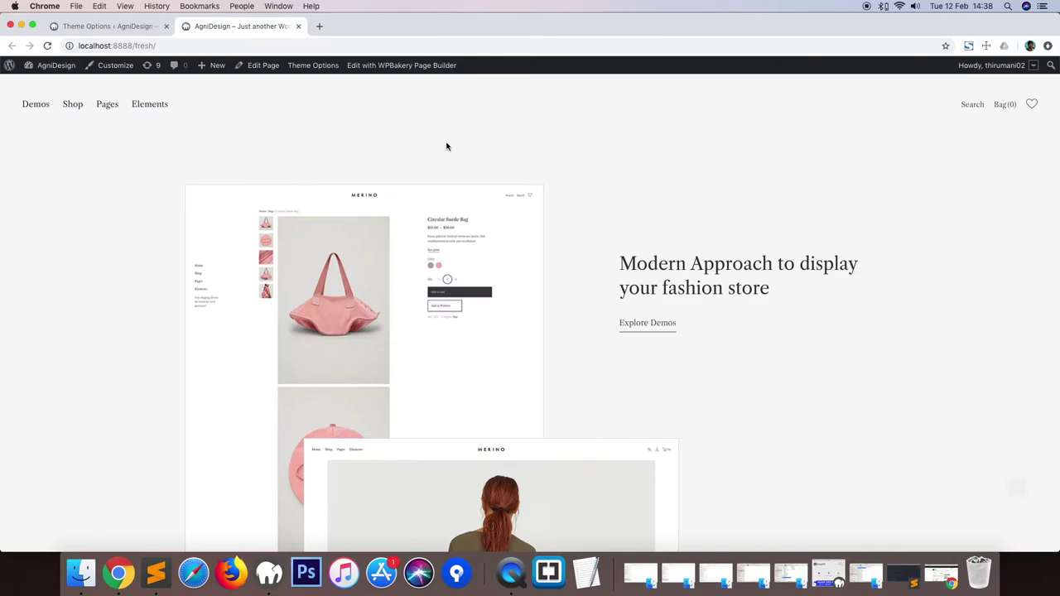
pyautogui.scroll(-15, 464, 166)
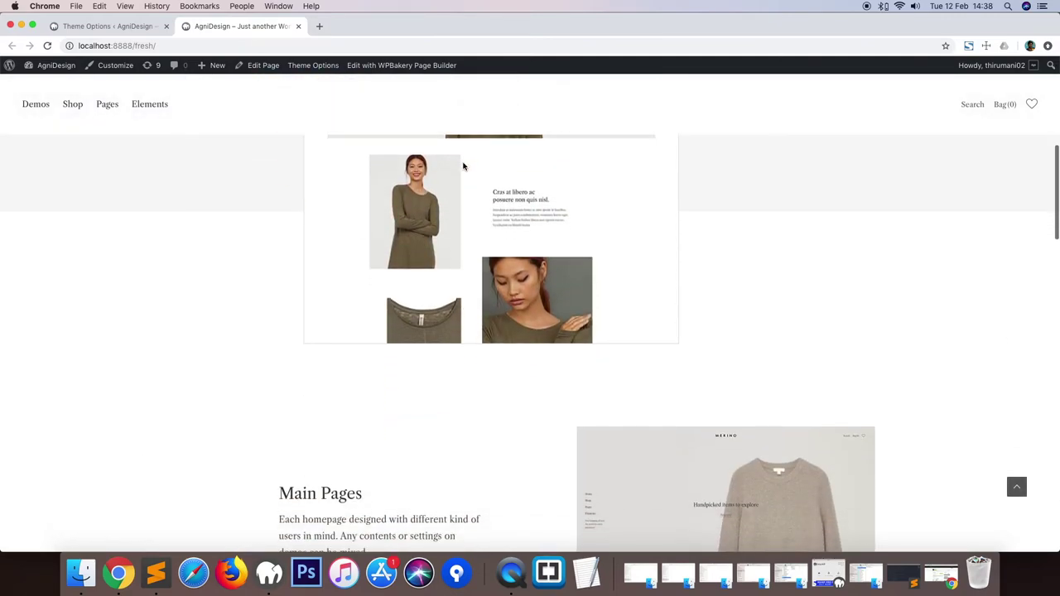
pyautogui.scroll(-5, 464, 166)
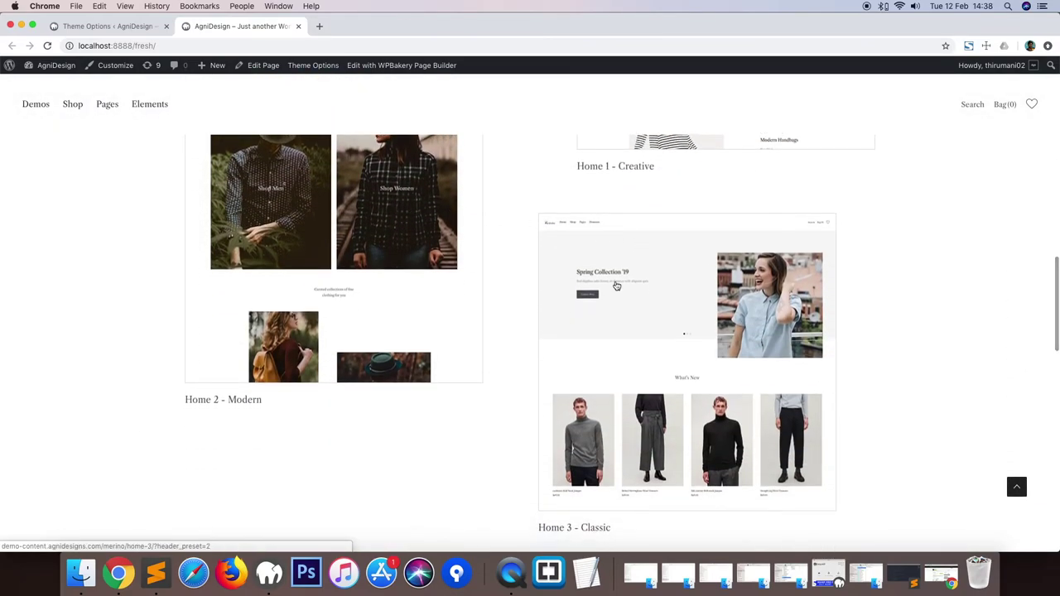
pyautogui.scroll(-10, 556, 289)
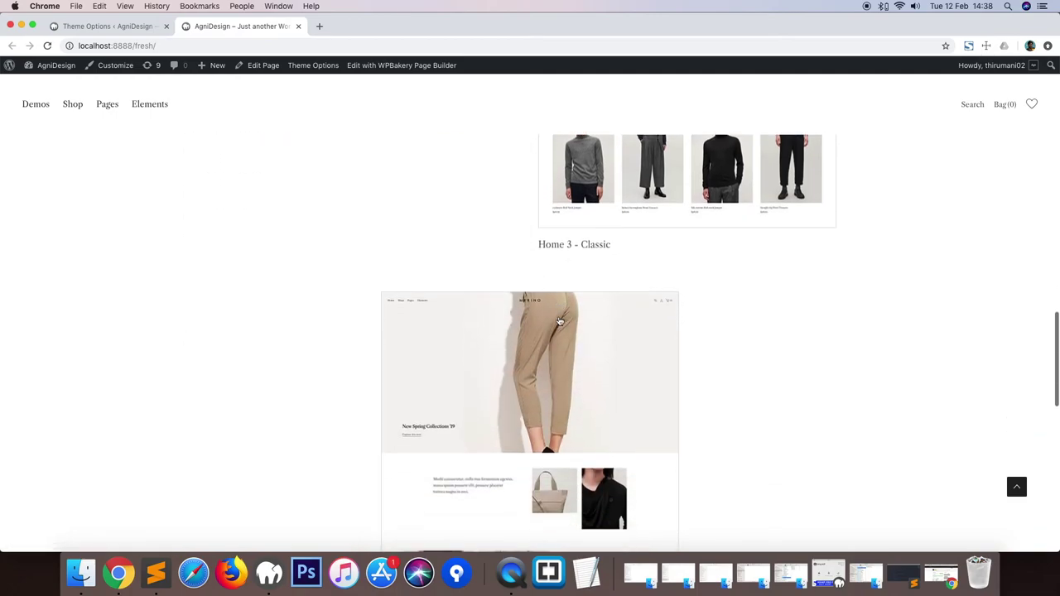
pyautogui.scroll(-6, 560, 322)
pyautogui.scroll(20, 560, 321)
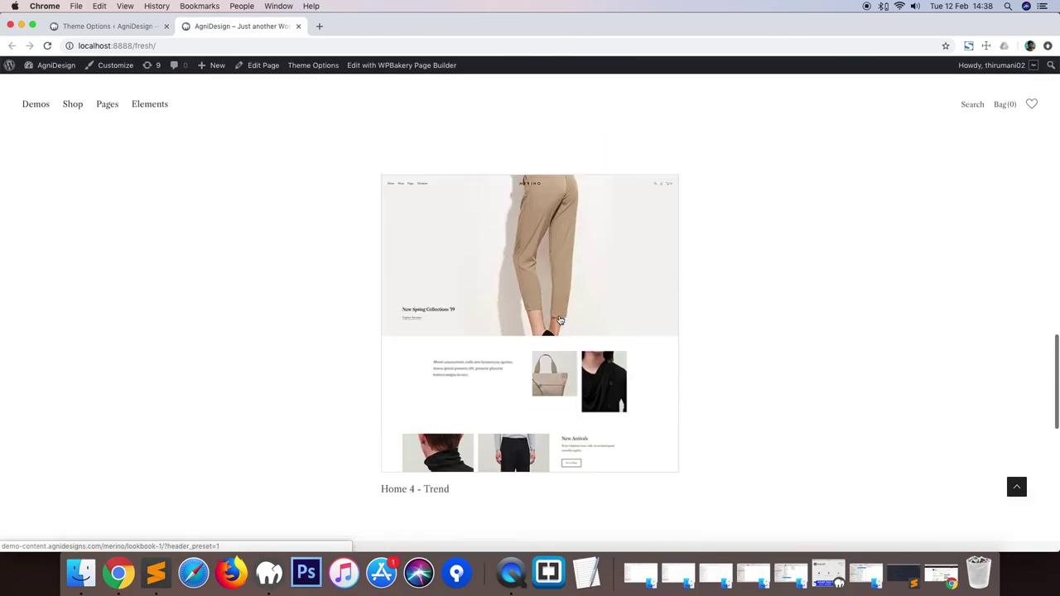